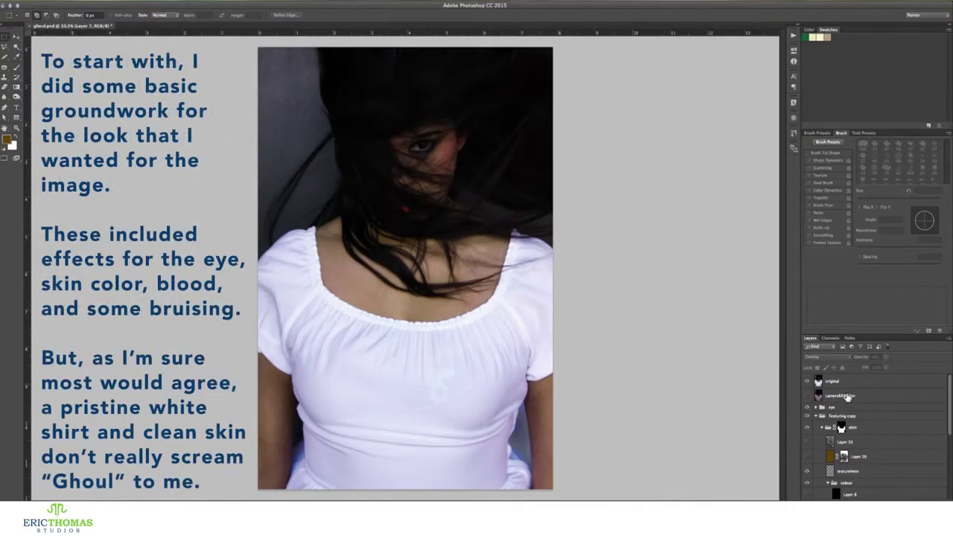
# - Hide the 'original' layer to reveal the bruised groundwork, then fill Layer 34 with black
pyautogui.click(806, 383)
pyautogui.scroll(-2, 877, 400)
pyautogui.scroll(-2, 883, 418)
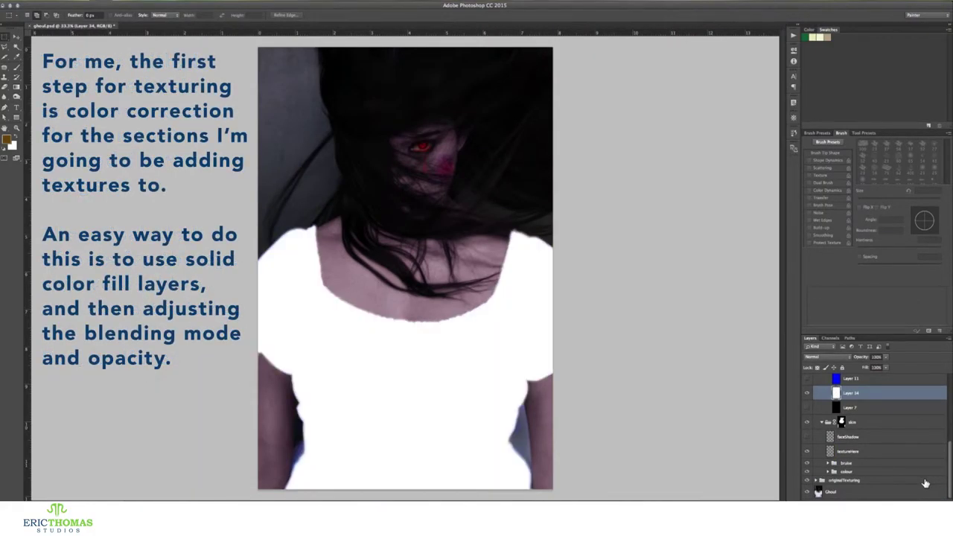
pyautogui.hotkey('ctrl', 'i')
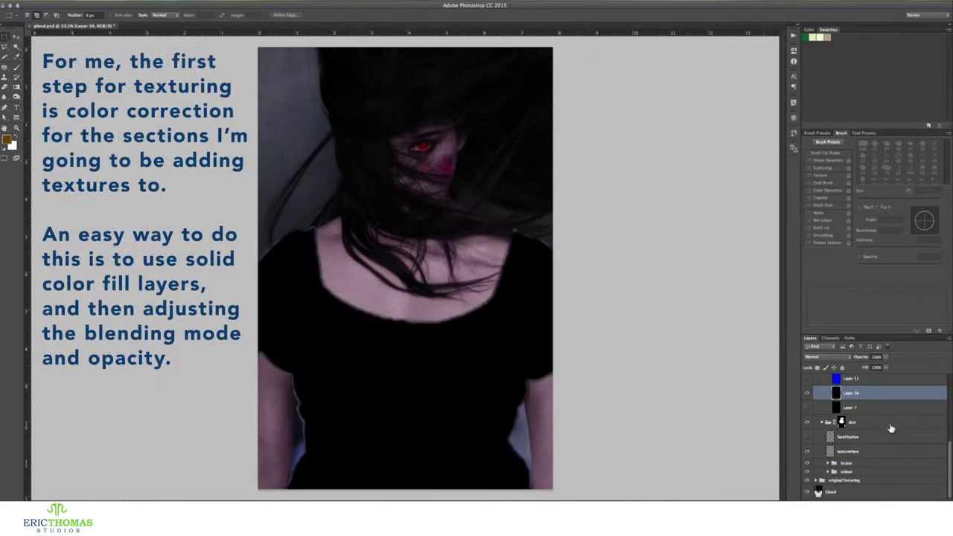
# - Set black Layer 34 to Overlay and add a new empty Layer 35
pyautogui.click(824, 357)
pyautogui.click(823, 425)
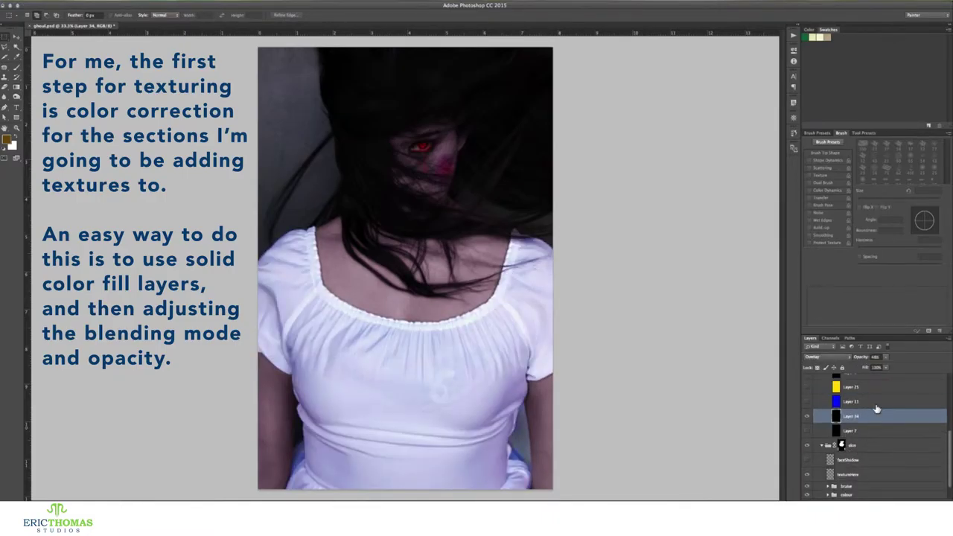
pyautogui.click(928, 500)
pyautogui.click(856, 380)
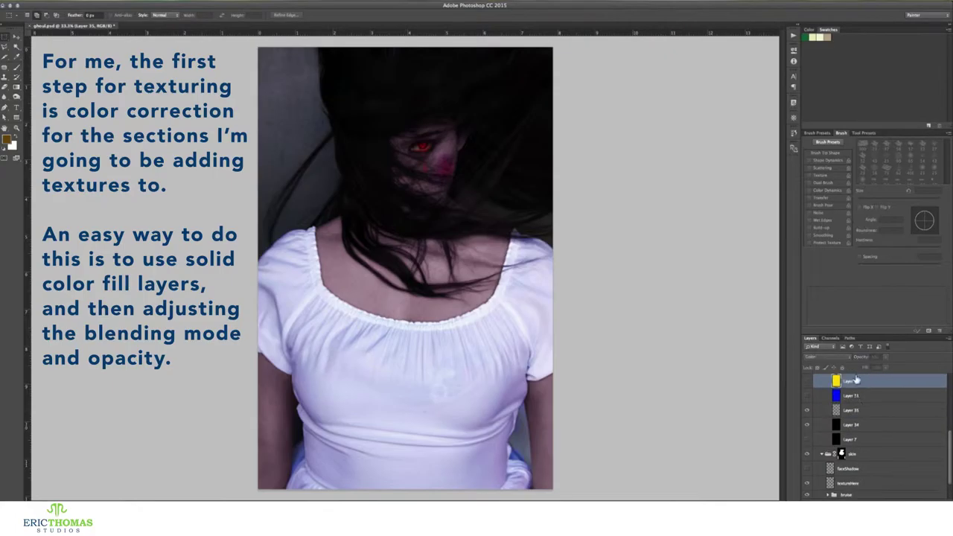
pyautogui.click(854, 412)
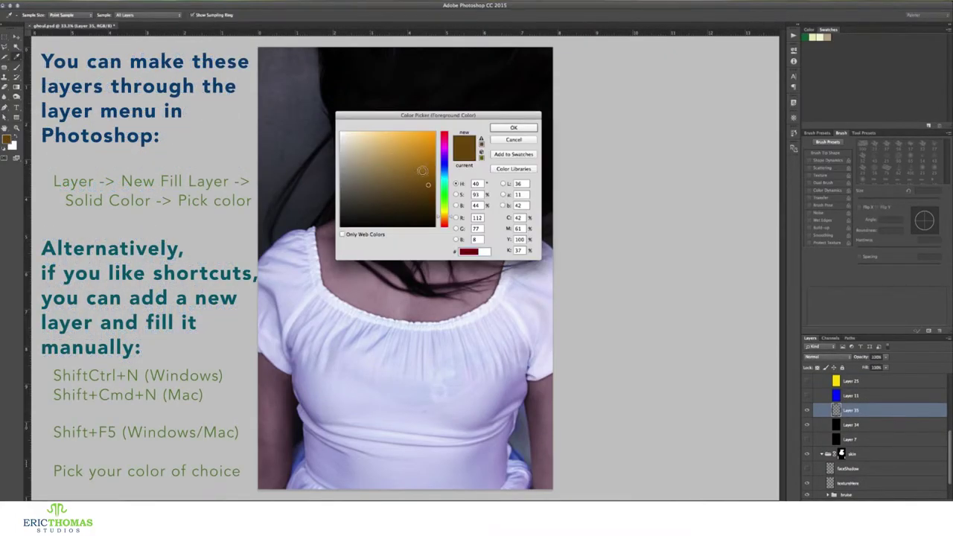
# - Fill Layer 35 with bright yellow, blend it in Color mode, and lower its opacity
pyautogui.click(445, 213)
pyautogui.moveTo(435, 157); pyautogui.dragTo(435, 132)
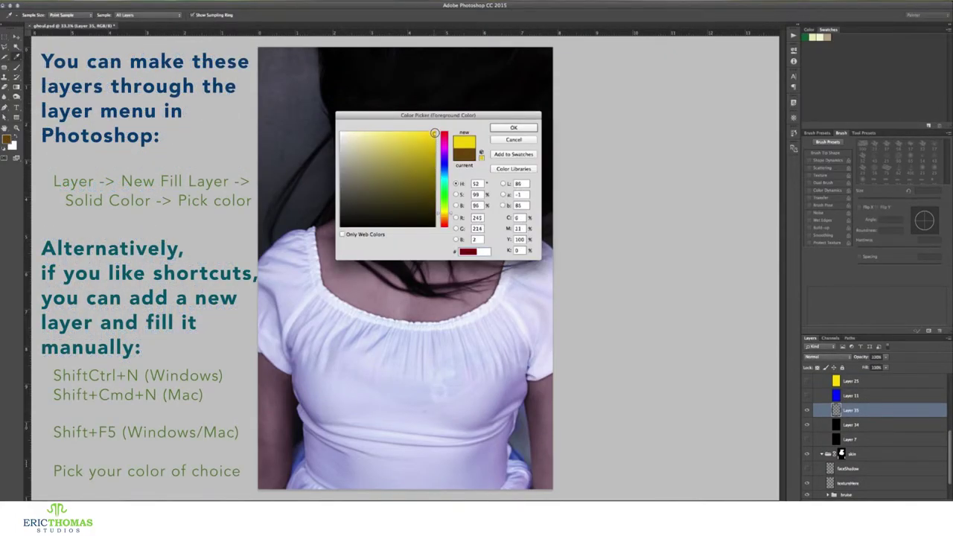
pyautogui.click(514, 128)
pyautogui.hotkey('alt', 'BackSpace')
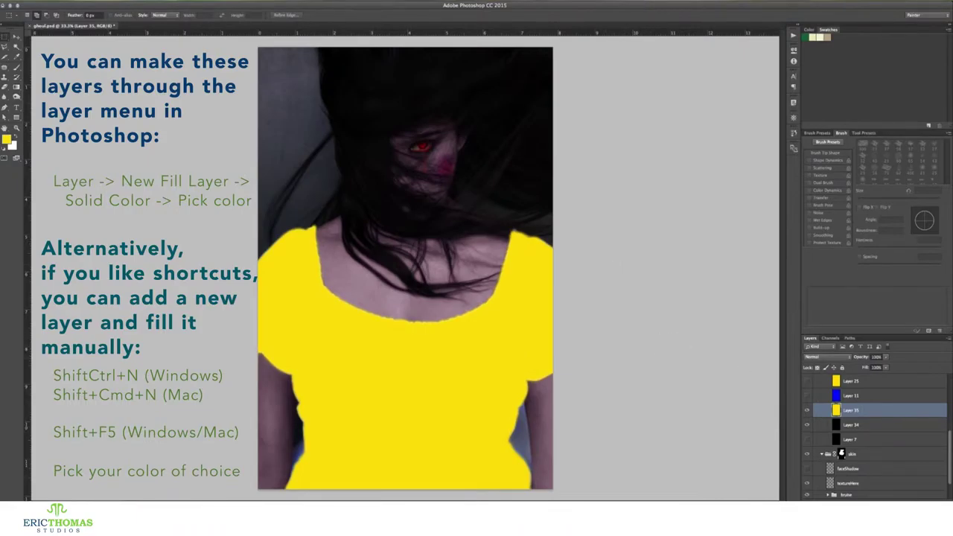
pyautogui.click(819, 357)
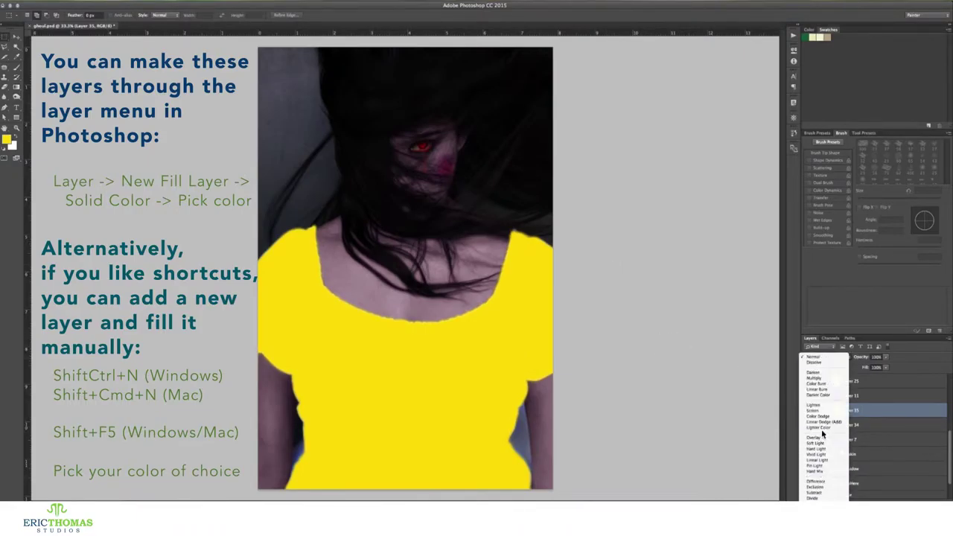
pyautogui.click(824, 496)
pyautogui.moveTo(863, 361); pyautogui.dragTo(857, 360)
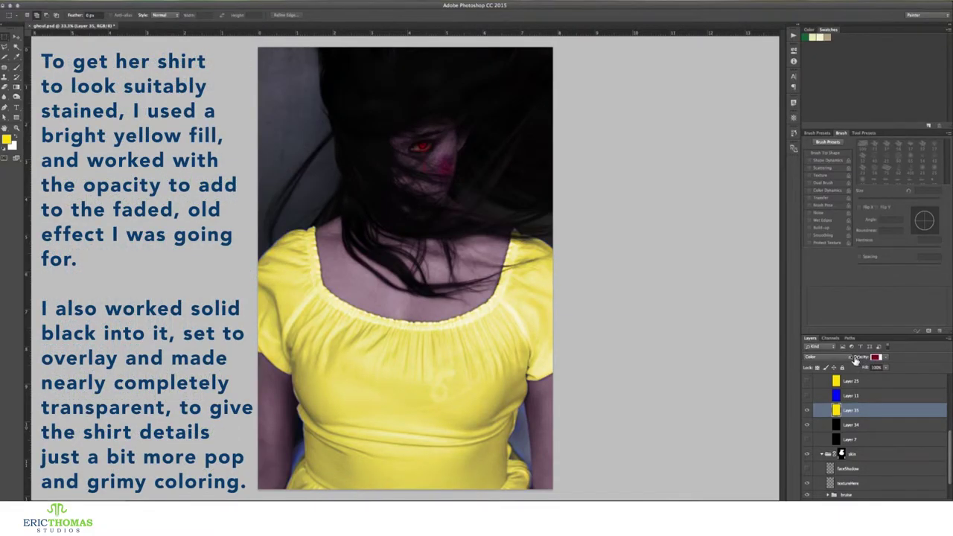
# - Set black Layer 8 to Overlay and drop its opacity to about 10%
pyautogui.scroll(2, 844, 406)
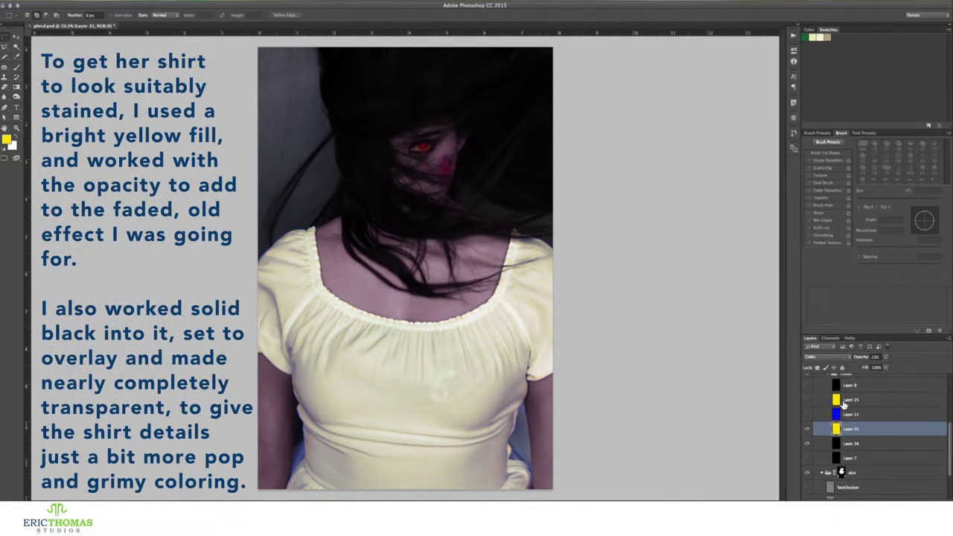
pyautogui.click(849, 399)
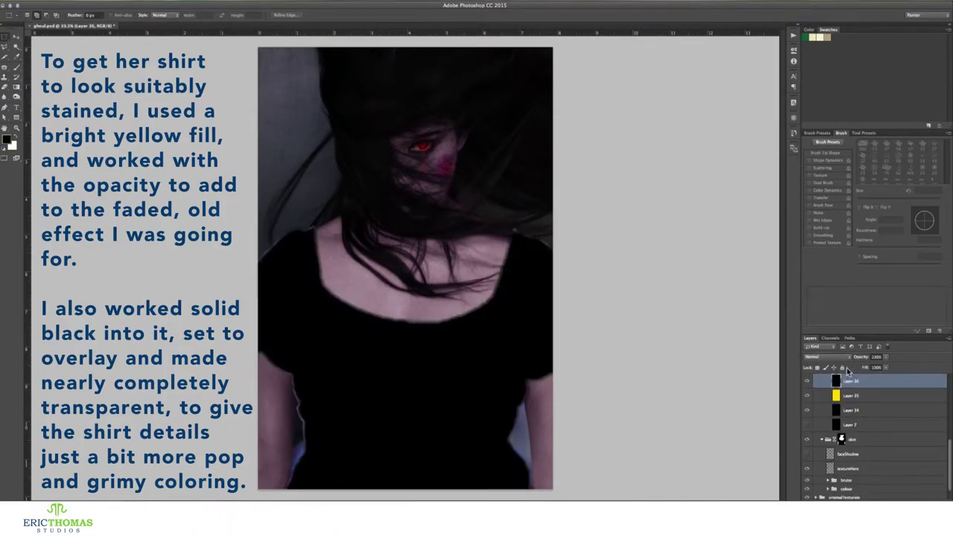
pyautogui.click(826, 356)
pyautogui.click(819, 446)
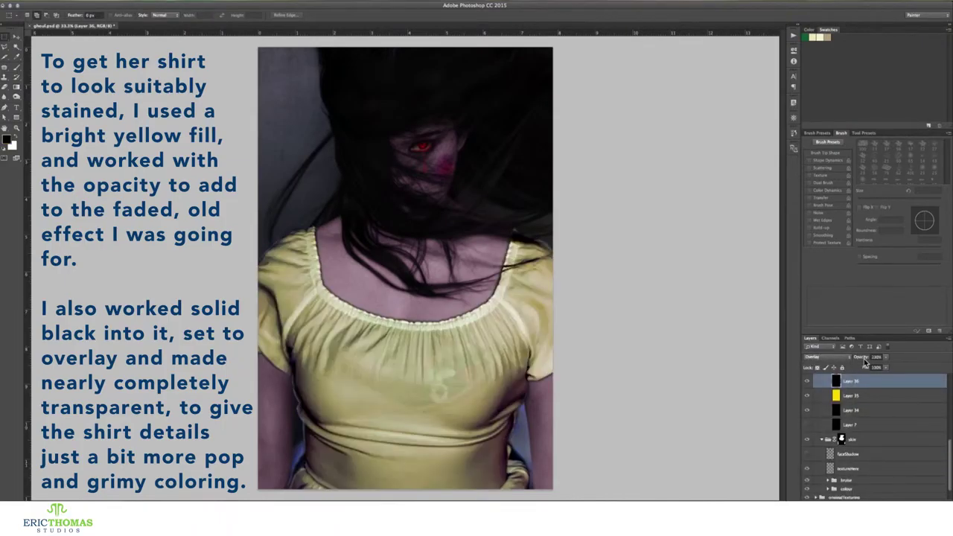
pyautogui.moveTo(862, 359); pyautogui.dragTo(848, 360)
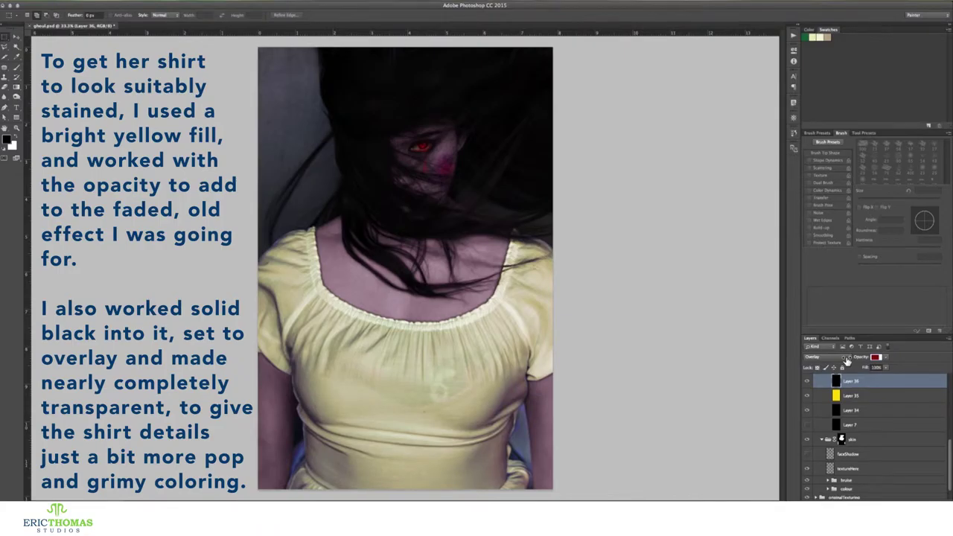
pyautogui.moveTo(863, 359); pyautogui.dragTo(849, 361)
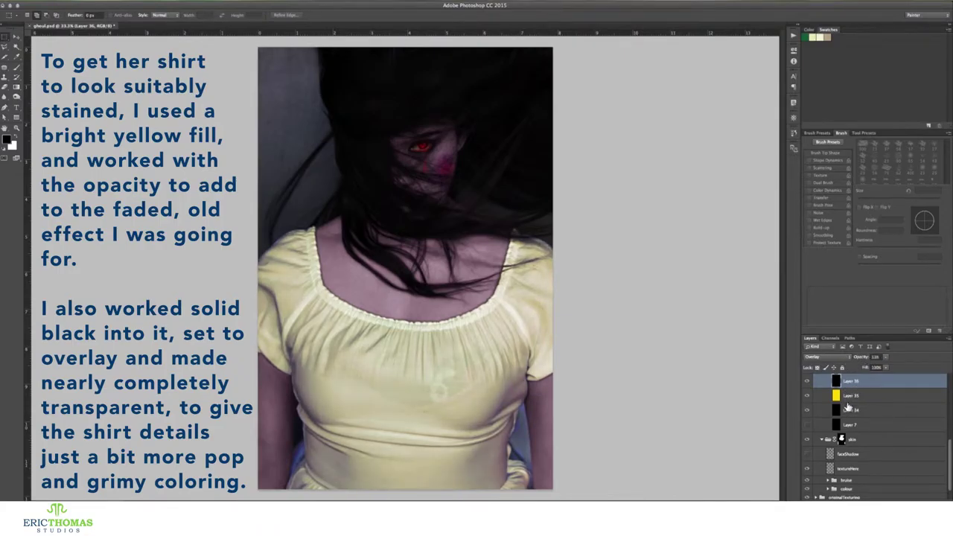
# - Select the textureHere layer inside the colour group
pyautogui.scroll(2, 846, 398)
pyautogui.click(828, 381)
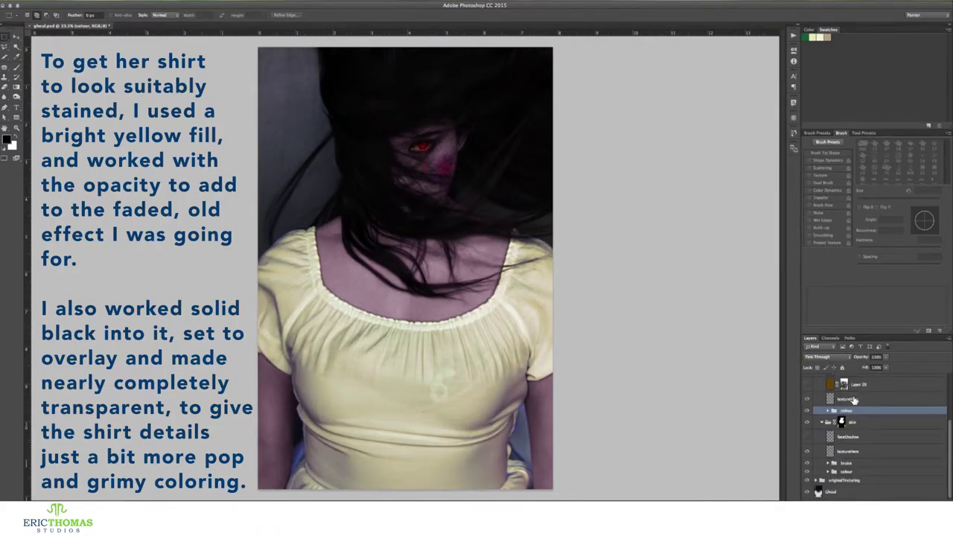
pyautogui.click(853, 400)
pyautogui.scroll(2, 846, 402)
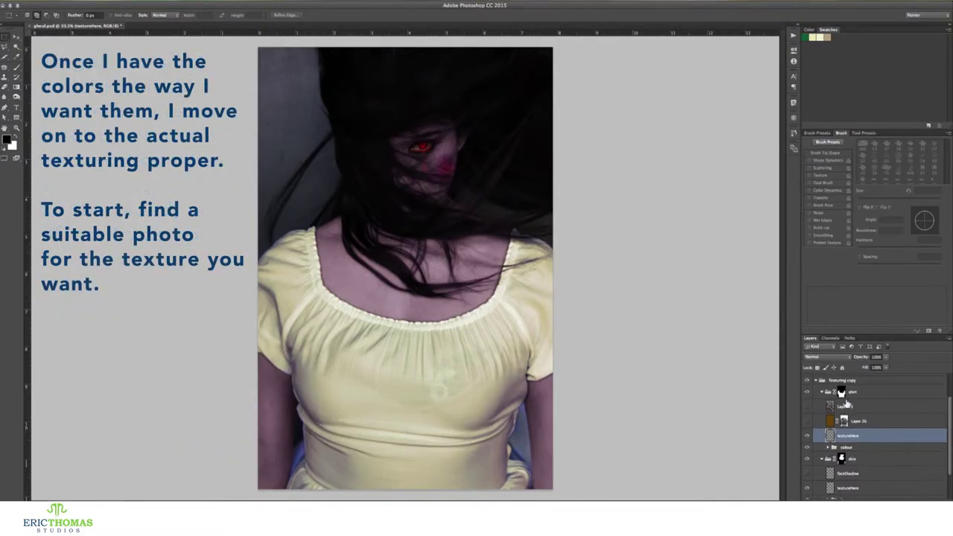
# - Disable the shirt mask and place the Dirt and Mud photo scaled over the shirt
pyautogui.keyDown('shift'); pyautogui.click(841, 392); pyautogui.keyUp('shift')
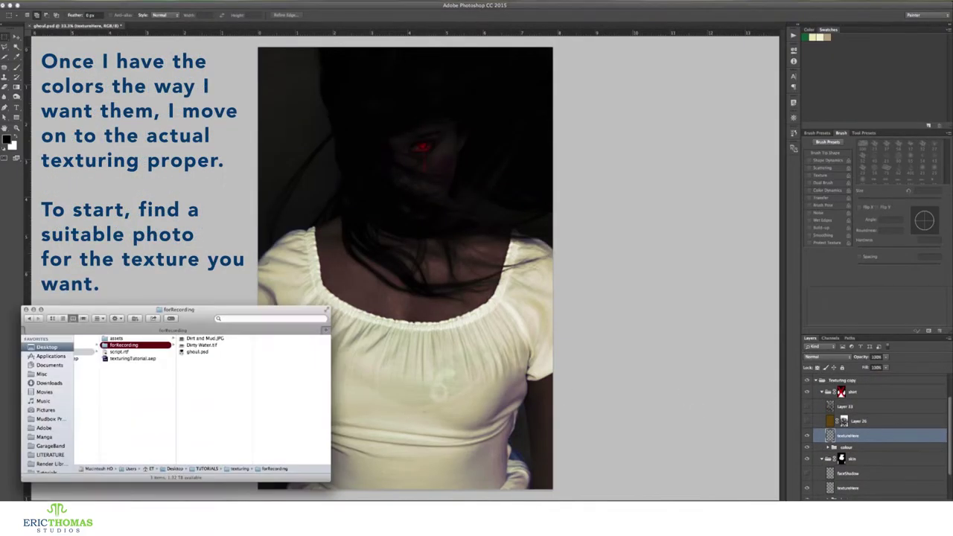
pyautogui.moveTo(212, 344); pyautogui.dragTo(365, 245)
pyautogui.moveTo(553, 488)
pyautogui.mouseDown()
pyautogui.moveTo(553, 366)
pyautogui.moveTo(631, 415)
pyautogui.mouseUp()
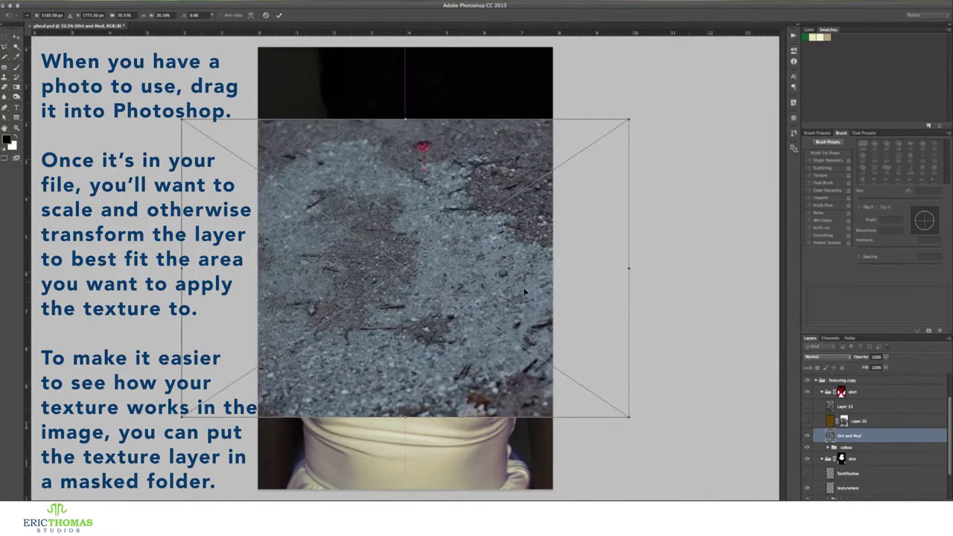
pyautogui.moveTo(529, 298); pyautogui.dragTo(529, 364)
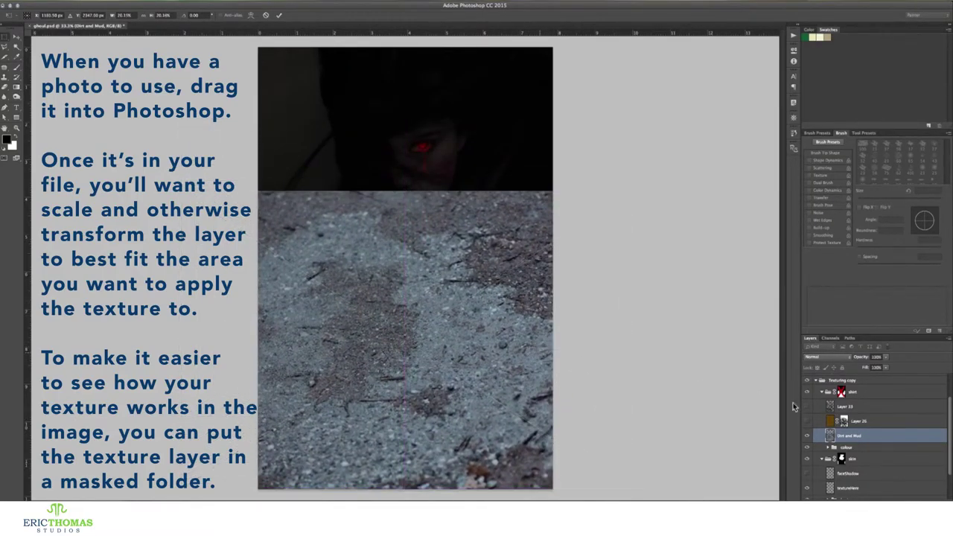
pyautogui.press('Return')
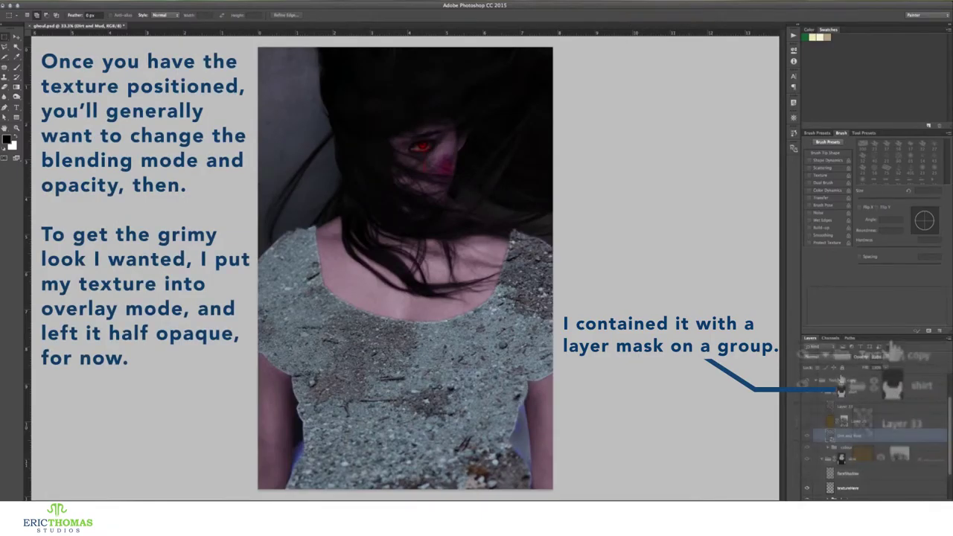
# - Blend Dirt and Mud in Overlay at reduced opacity, then drag in the Dirty Water photo
pyautogui.click(819, 356)
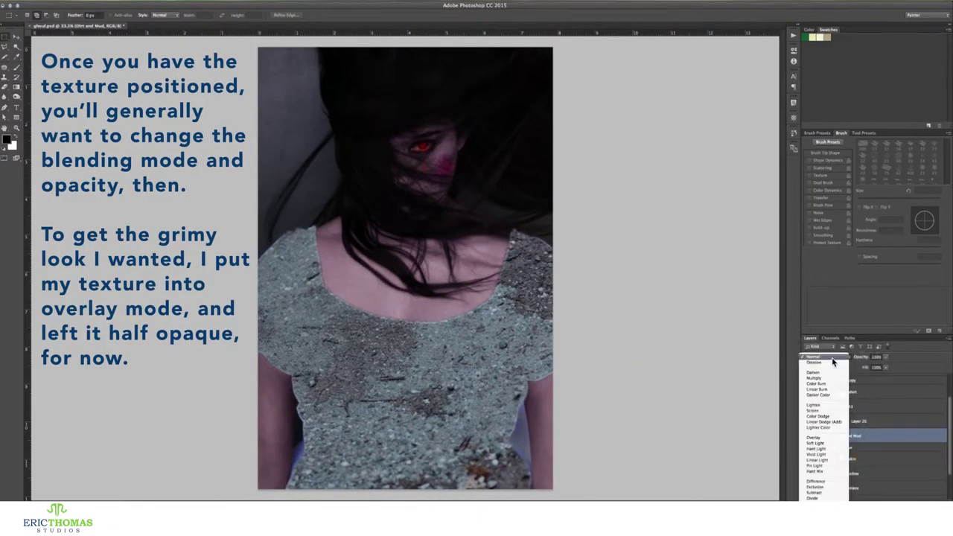
pyautogui.click(831, 440)
pyautogui.moveTo(860, 358); pyautogui.dragTo(842, 359)
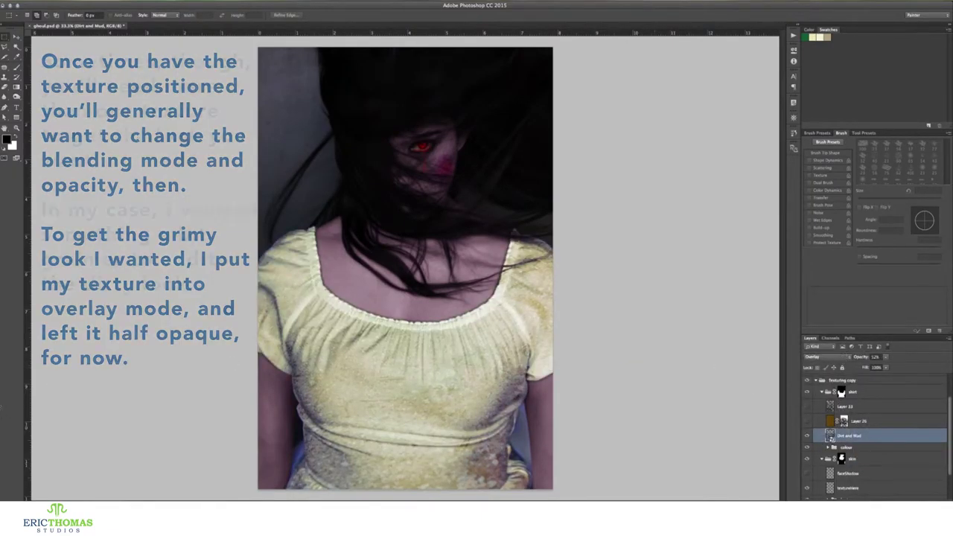
pyautogui.moveTo(195, 345); pyautogui.dragTo(267, 293)
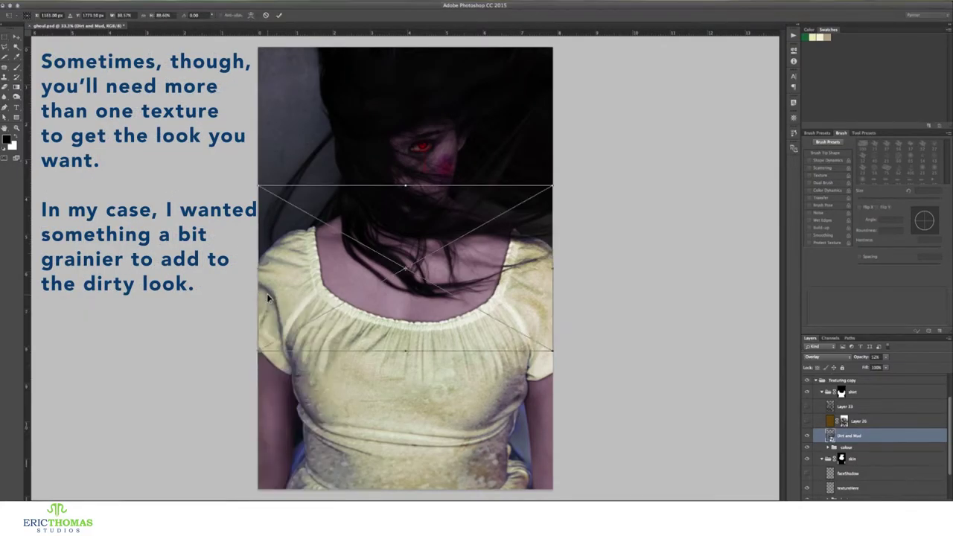
# - Position the Dirty Water texture over the shirt and blend it in Soft Light at lower opacity
pyautogui.moveTo(549, 328); pyautogui.dragTo(534, 386)
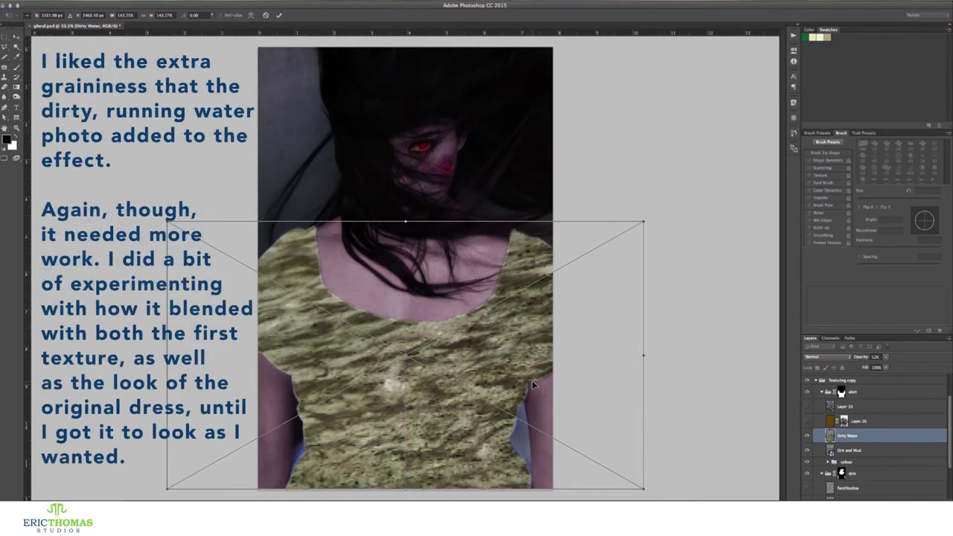
pyautogui.press('Return')
pyautogui.click(820, 357)
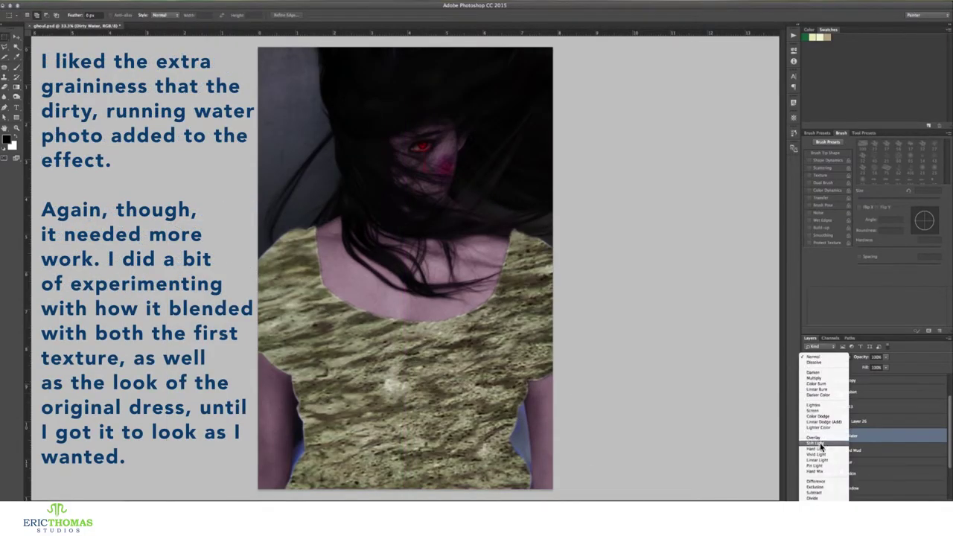
pyautogui.click(821, 445)
pyautogui.moveTo(863, 360); pyautogui.dragTo(851, 360)
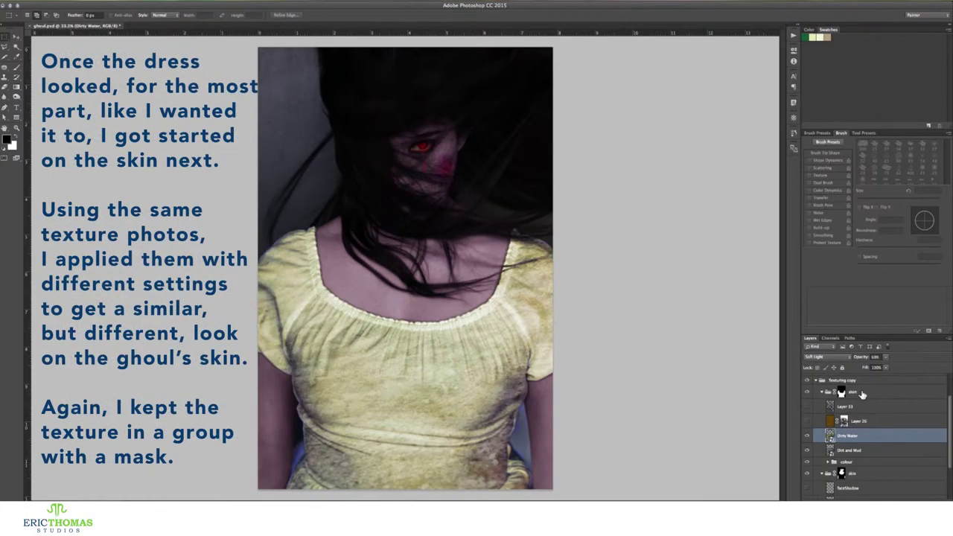
# - Place Dirt and Mud into the skin group's textureHere, rotated upright and scaled to cover the photo
pyautogui.scroll(-3, 863, 395)
pyautogui.click(856, 452)
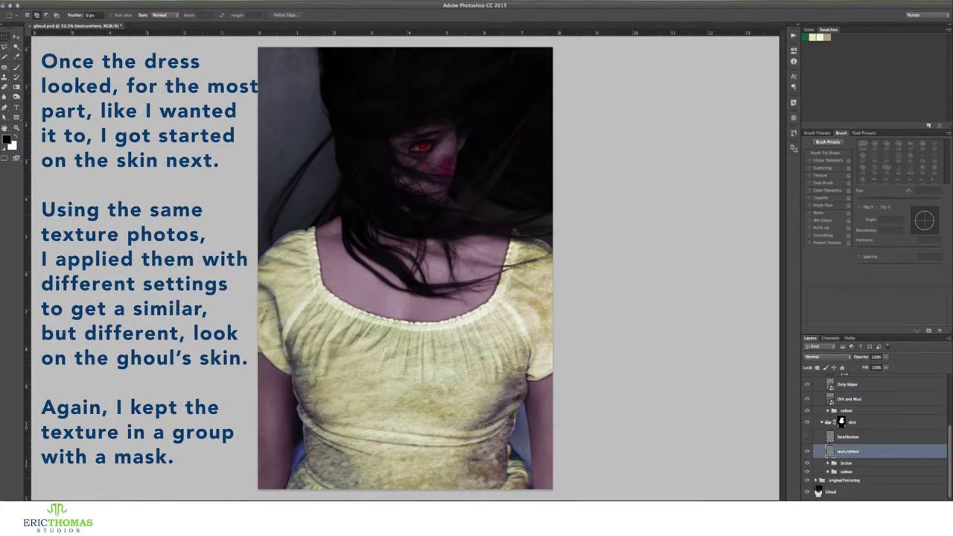
pyautogui.doubleClick(207, 339)
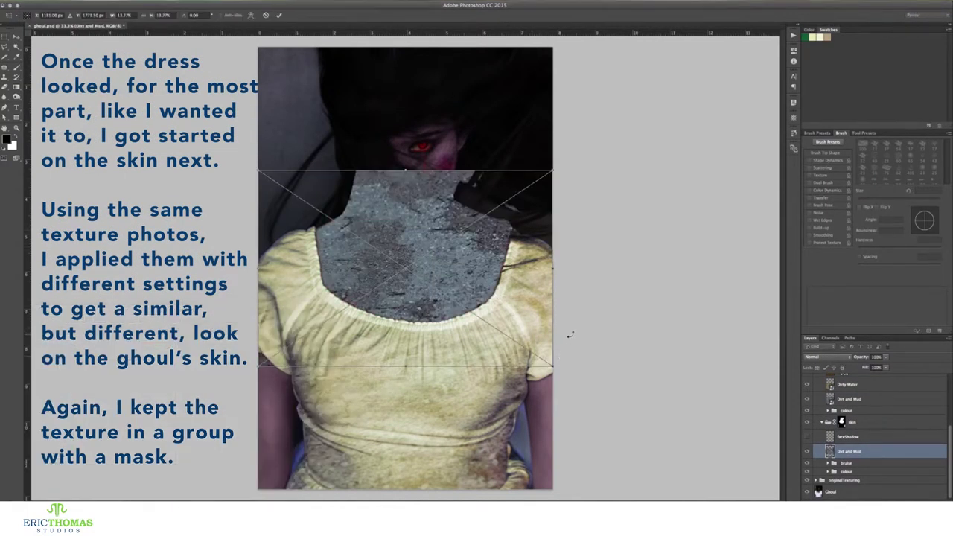
pyautogui.moveTo(563, 369); pyautogui.dragTo(356, 353)
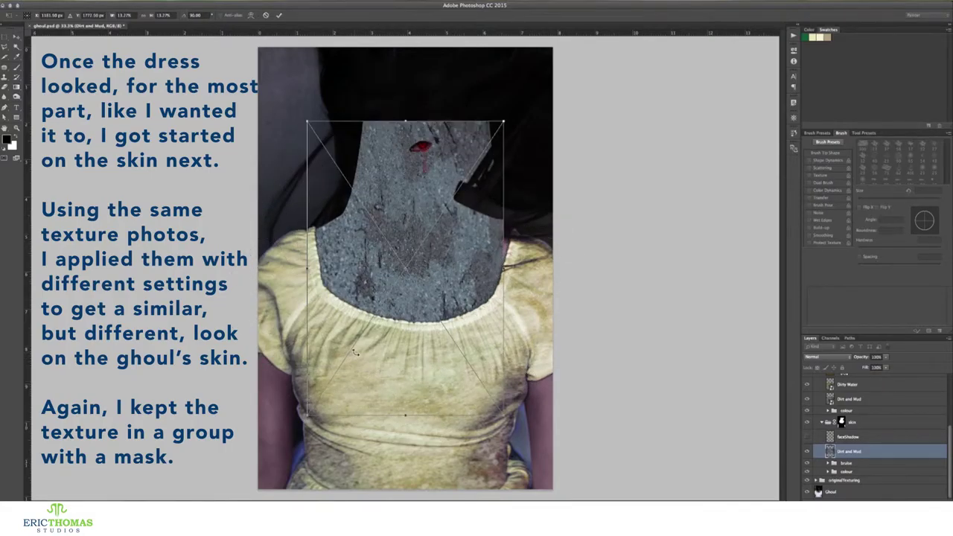
pyautogui.moveTo(503, 415); pyautogui.dragTo(591, 467)
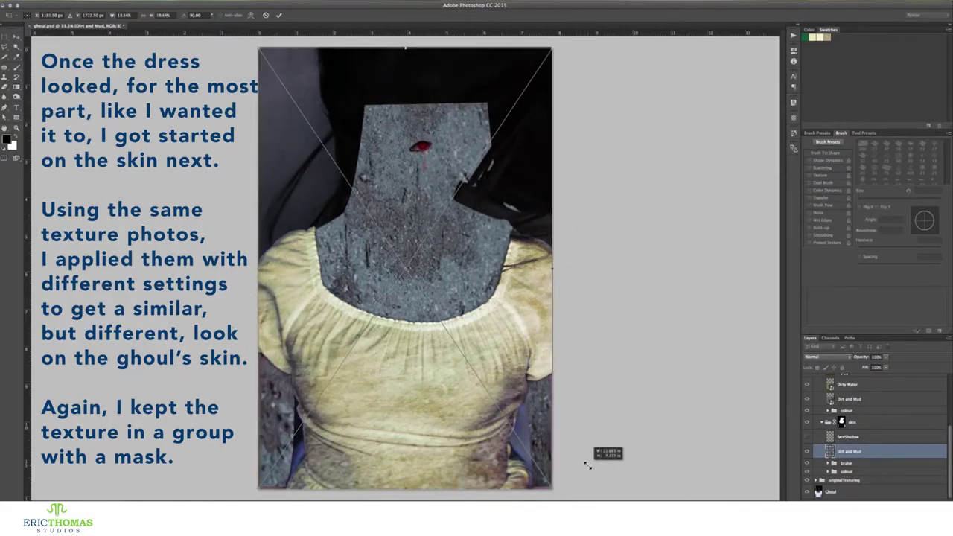
pyautogui.moveTo(514, 317); pyautogui.dragTo(514, 320)
pyautogui.press('Return')
pyautogui.keyDown('shift'); pyautogui.click(842, 422); pyautogui.keyUp('shift')
pyautogui.keyDown('shift'); pyautogui.click(842, 423); pyautogui.keyUp('shift')
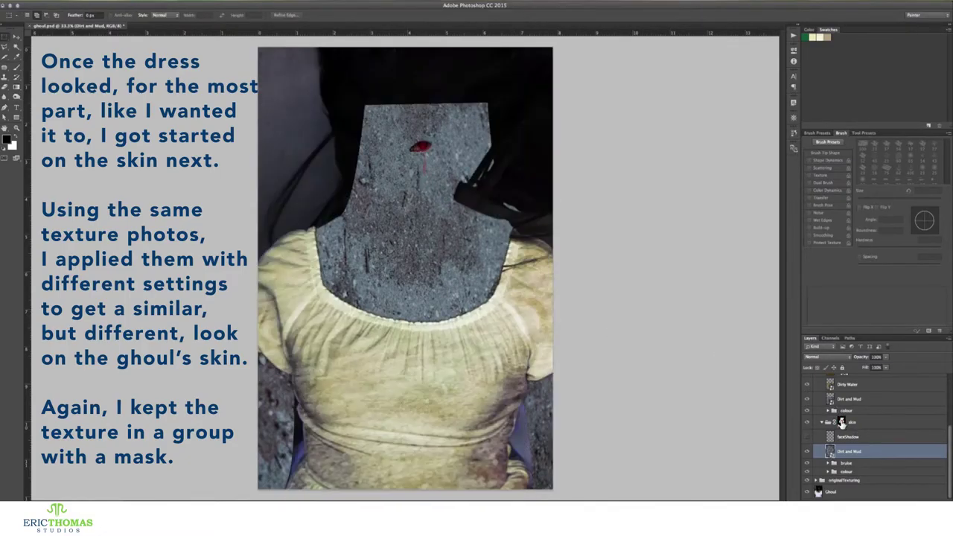
pyautogui.click(816, 358)
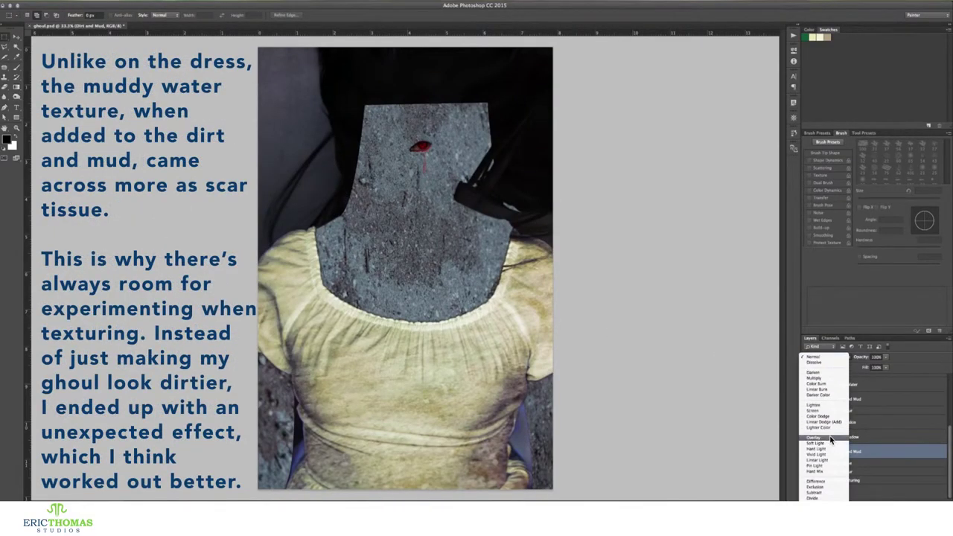
# - Switch the skin's Dirt and Mud texture to Soft Light blending
pyautogui.click(831, 439)
pyautogui.click(835, 355)
pyautogui.click(830, 362)
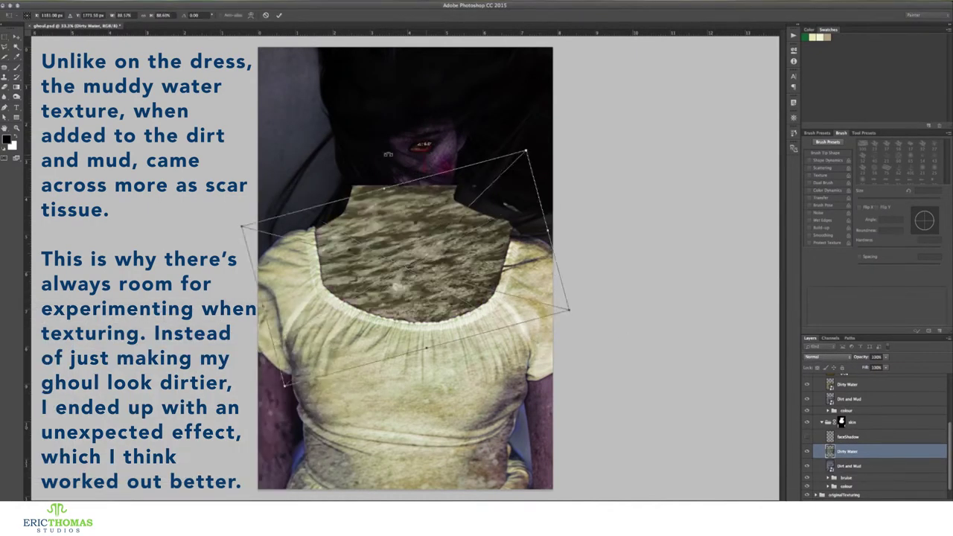
# - Rotate the Dirty Water texture upright and enlarge it to cover the photo
pyautogui.moveTo(397, 155); pyautogui.dragTo(245, 224)
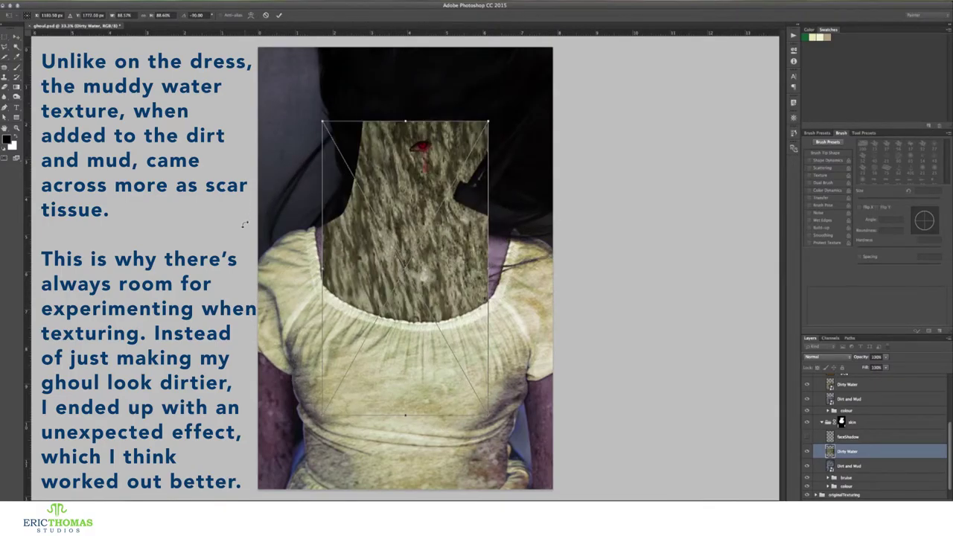
pyautogui.moveTo(491, 419); pyautogui.dragTo(586, 498)
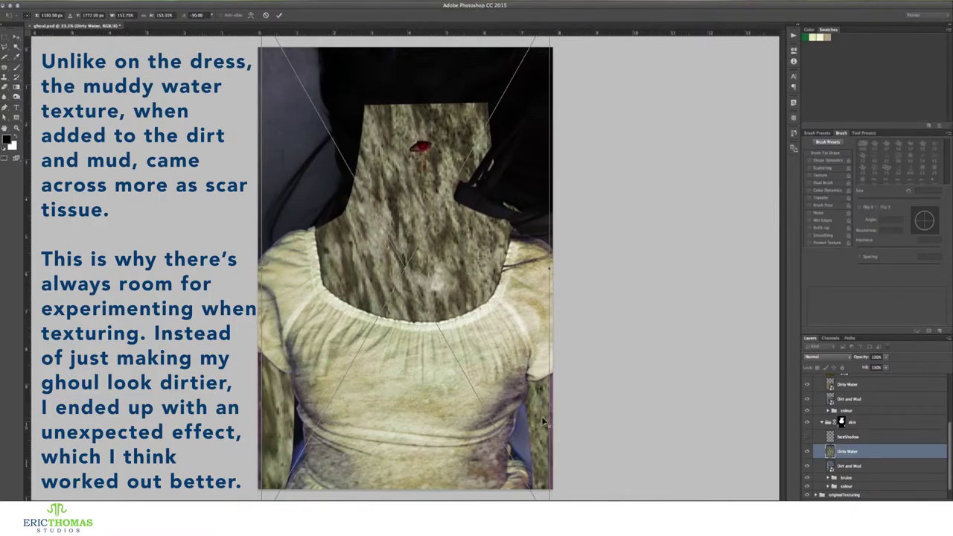
pyautogui.hotkey('ctrl', 'z')
pyautogui.moveTo(488, 415); pyautogui.dragTo(489, 417)
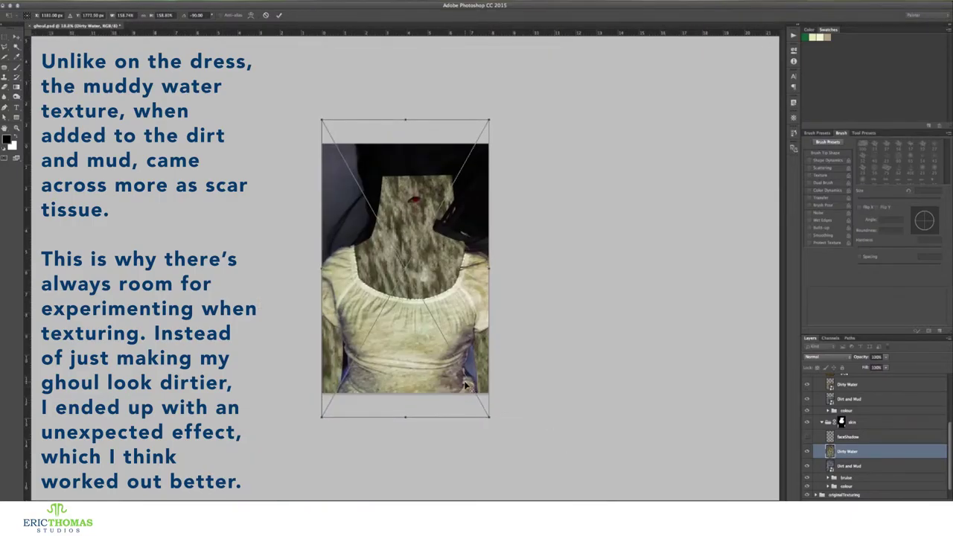
pyautogui.scroll(3, 466, 386)
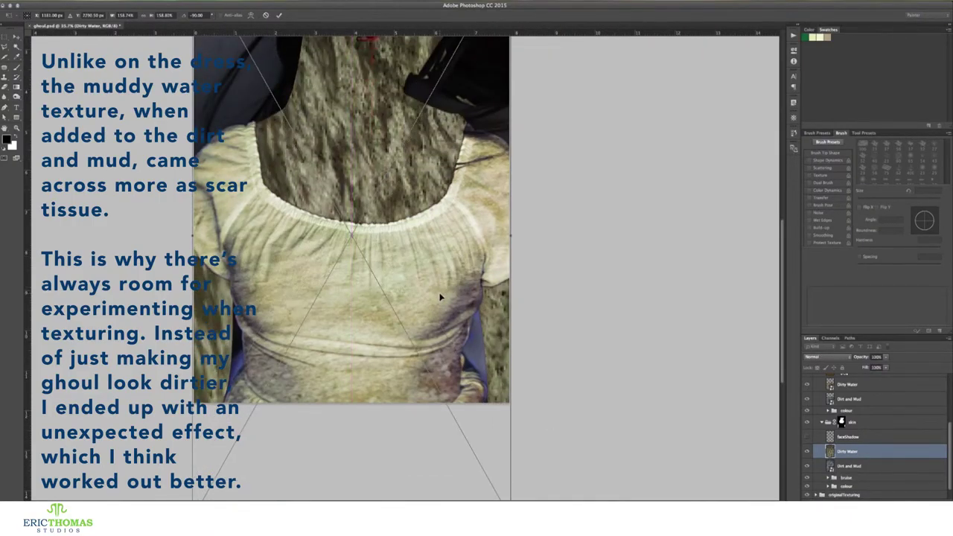
pyautogui.scroll(3, 441, 297)
pyautogui.press('Return')
# - Blend Dirty Water in Soft Light at lower opacity and collapse the skin group
pyautogui.click(819, 358)
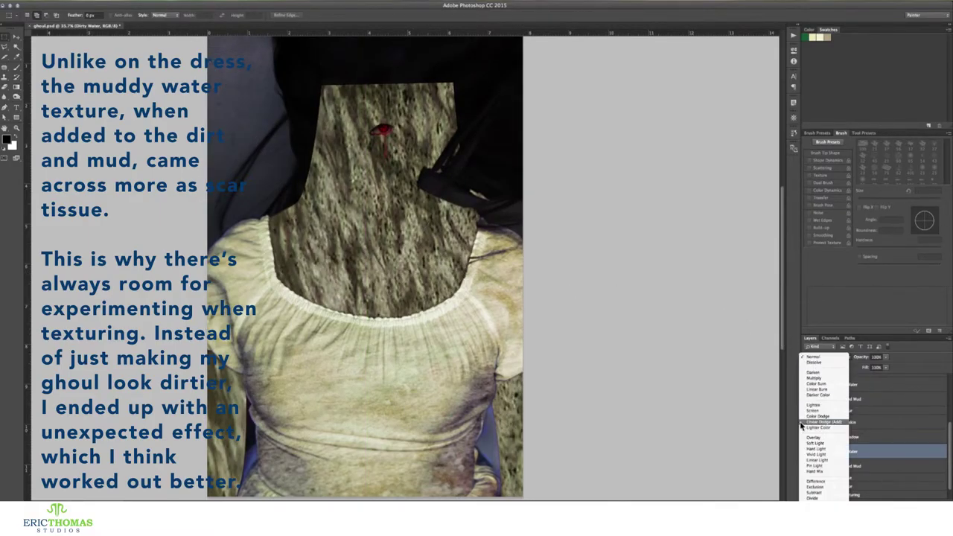
pyautogui.click(816, 441)
pyautogui.click(813, 359)
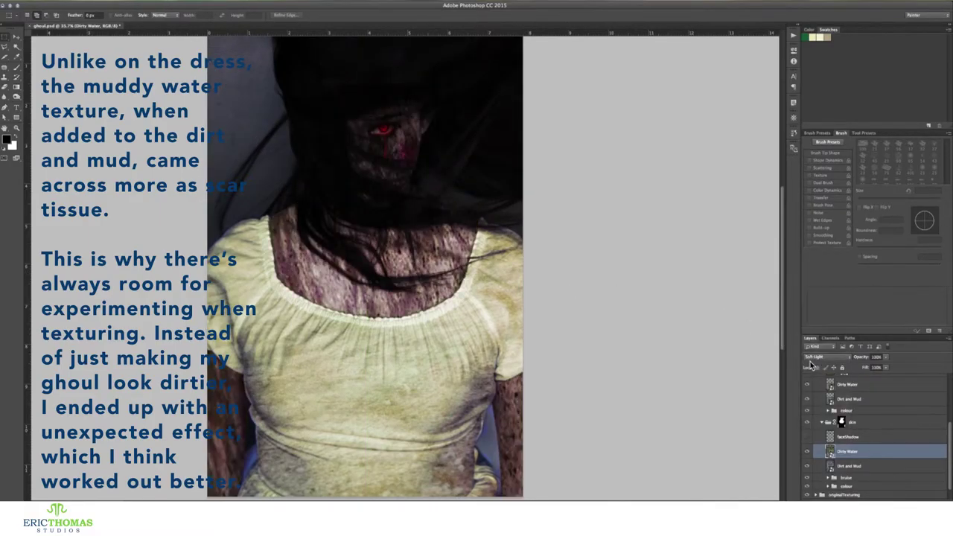
pyautogui.moveTo(862, 360); pyautogui.dragTo(853, 367)
pyautogui.scroll(-2, 554, 423)
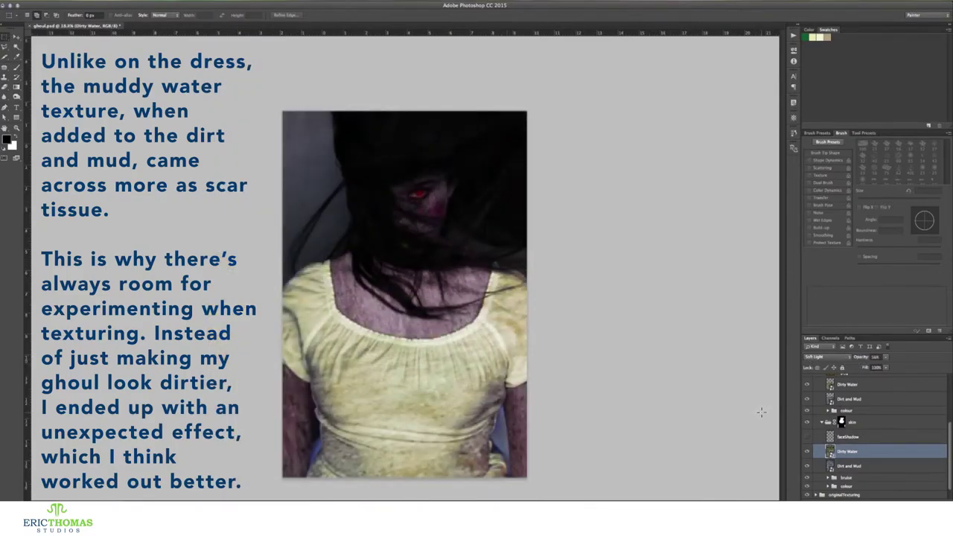
pyautogui.click(823, 423)
# - Add Layer 37 filled orange-brown over the dress, blended in Overlay with a layer mask
pyautogui.click(924, 498)
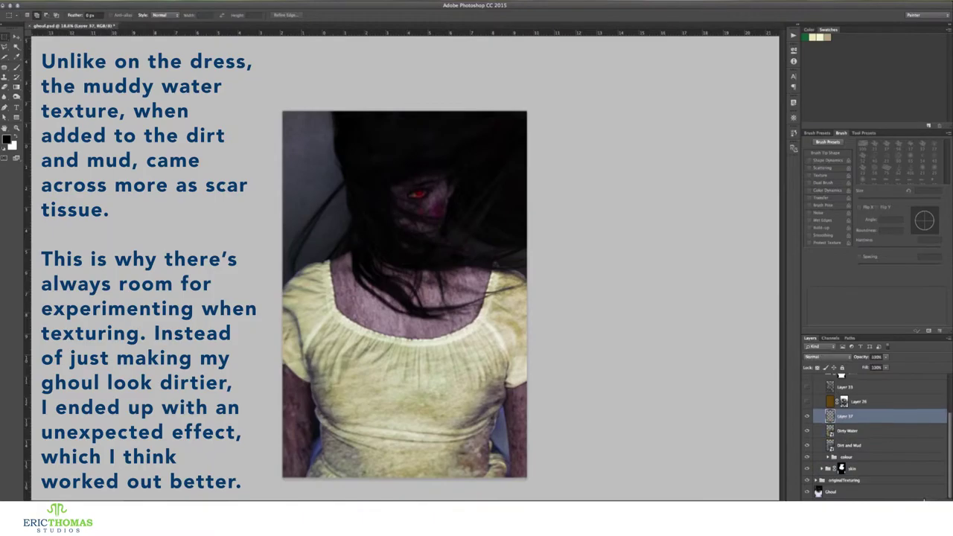
pyautogui.click(9, 141)
pyautogui.moveTo(463, 230)
pyautogui.mouseDown()
pyautogui.moveTo(458, 214)
pyautogui.moveTo(456, 224)
pyautogui.mouseUp()
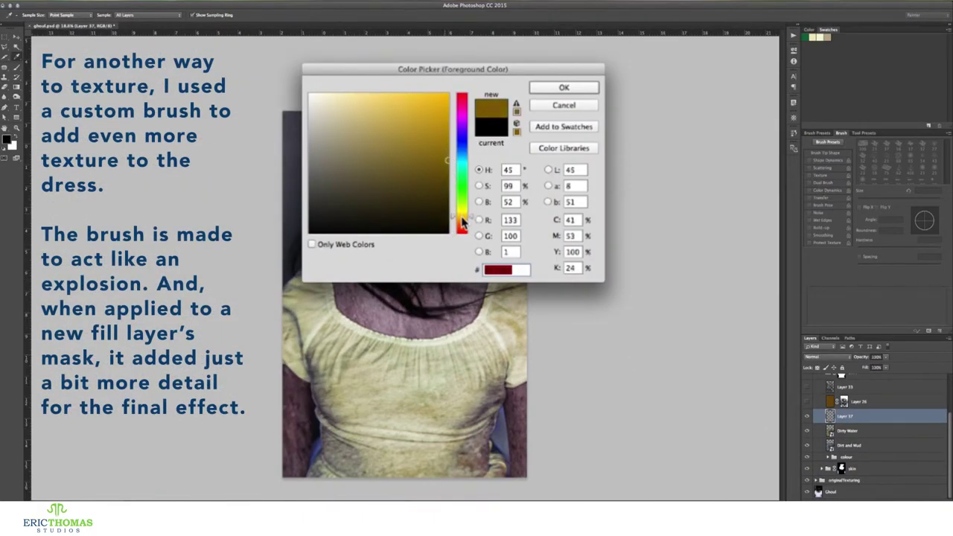
pyautogui.click(554, 89)
pyautogui.hotkey('alt', 'BackSpace')
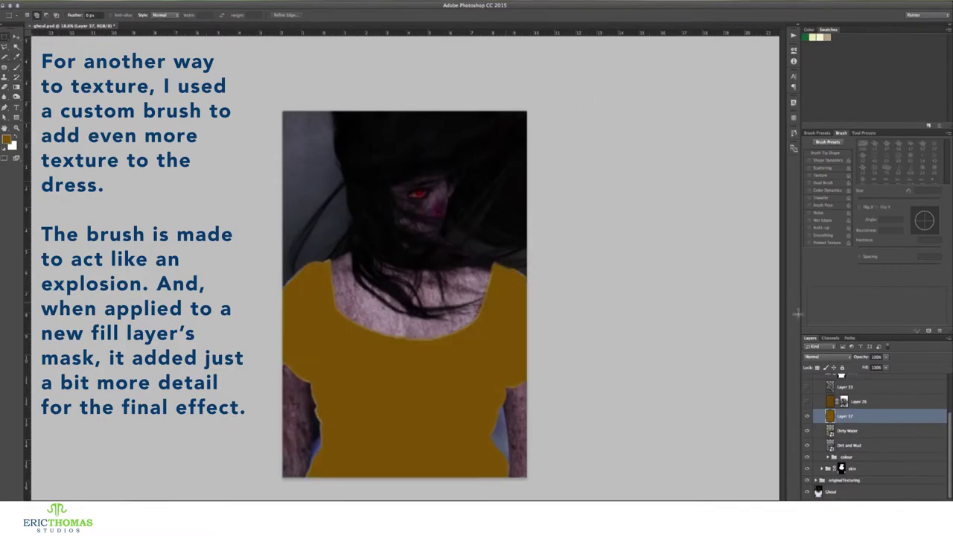
pyautogui.click(819, 359)
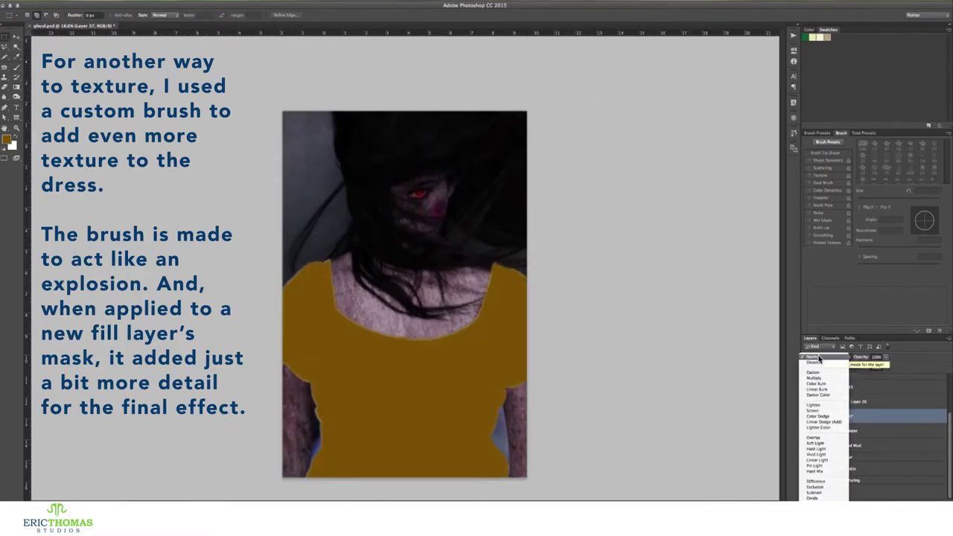
pyautogui.click(825, 441)
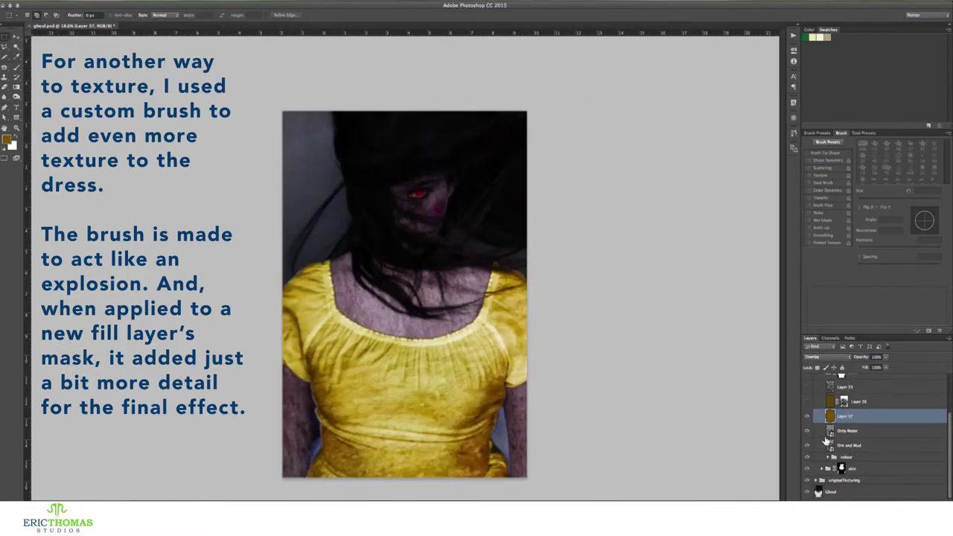
pyautogui.click(897, 498)
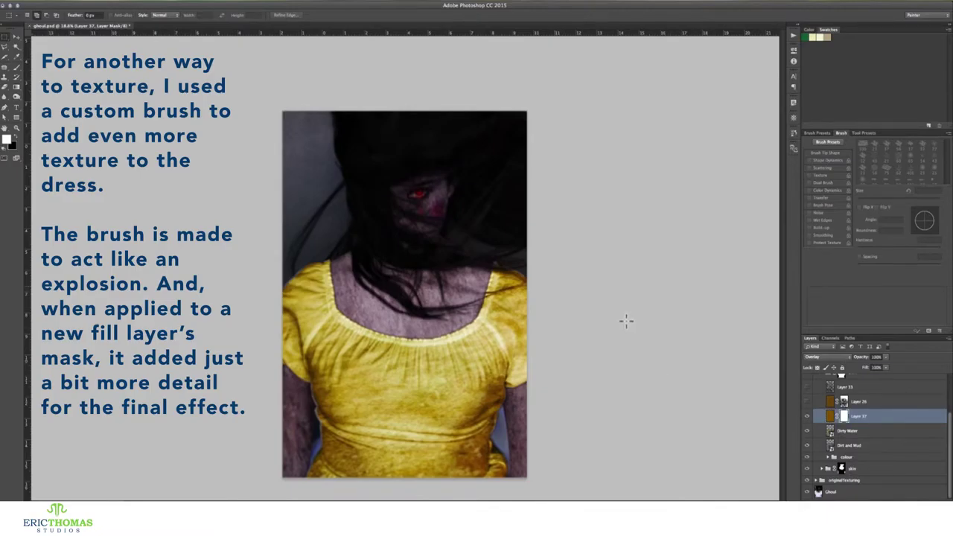
# - Invert Layer 37's mask, paint explosion-brush stains, and set it to Normal at low opacity
pyautogui.hotkey('ctrl', 'i')
pyautogui.press('b')
pyautogui.click(481, 306)
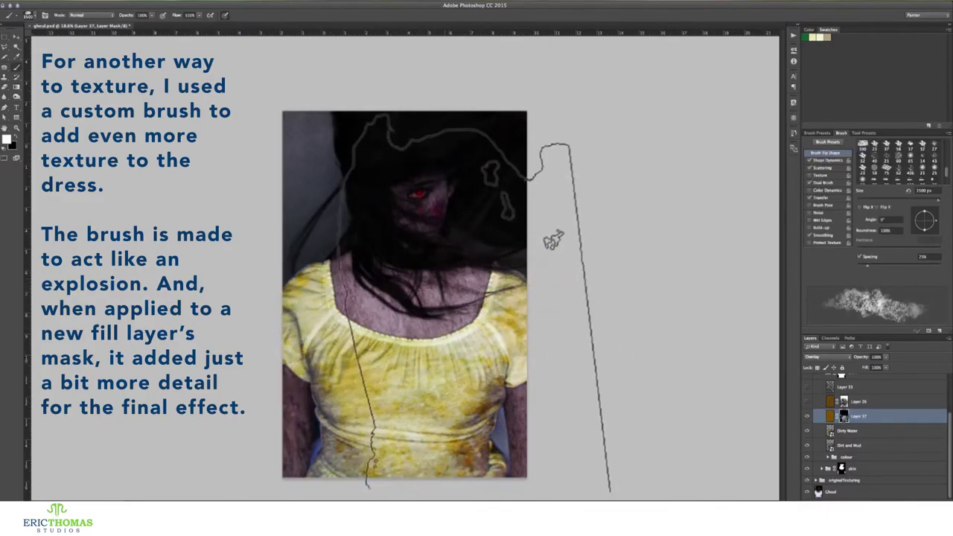
pyautogui.click(820, 357)
pyautogui.click(820, 279)
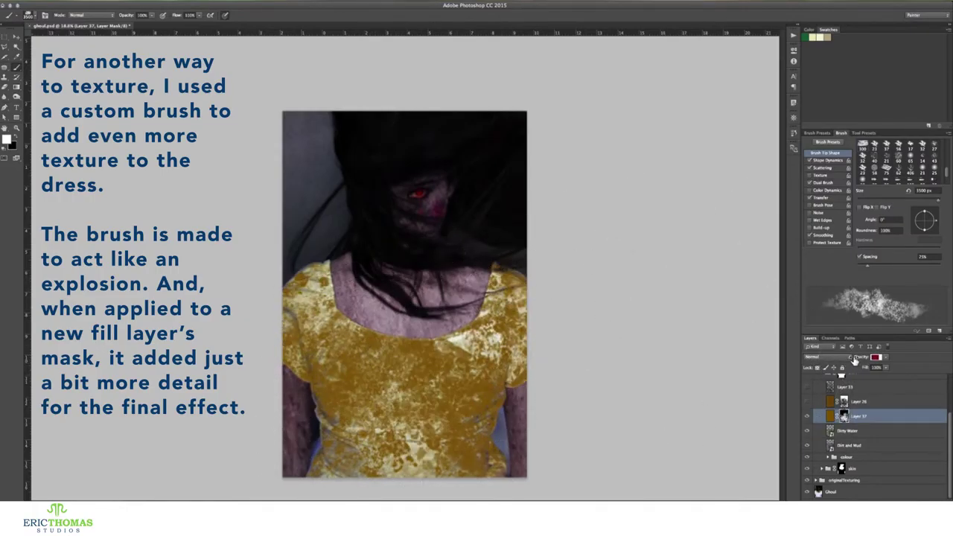
pyautogui.moveTo(855, 361); pyautogui.dragTo(833, 359)
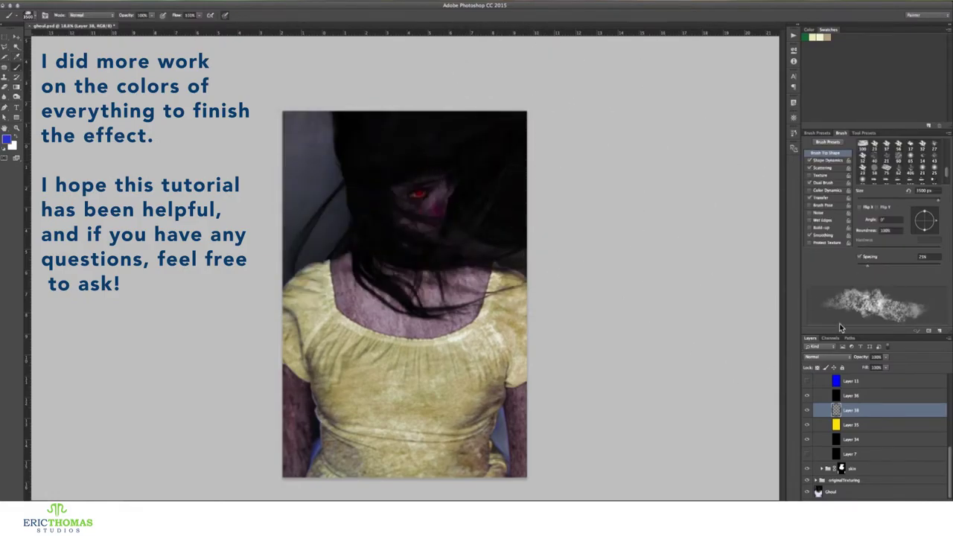
# - Fill Layer 38 with blue and blend it in Color mode at low opacity
pyautogui.hotkey('alt', 'BackSpace')
pyautogui.click(827, 357)
pyautogui.click(819, 493)
pyautogui.moveTo(864, 361); pyautogui.dragTo(854, 360)
pyautogui.moveTo(842, 359); pyautogui.dragTo(857, 361)
# - Lower Layer 36's opacity and move it above Layer 37
pyautogui.click(865, 395)
pyautogui.moveTo(862, 359); pyautogui.dragTo(857, 359)
pyautogui.scroll(3, 852, 435)
pyautogui.scroll(2, 852, 435)
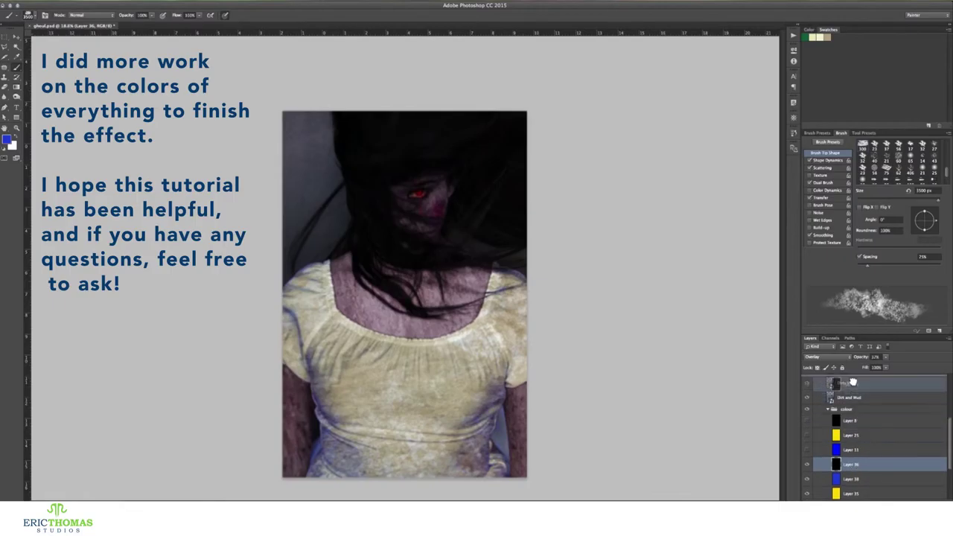
pyautogui.scroll(2, 849, 431)
pyautogui.scroll(2, 847, 421)
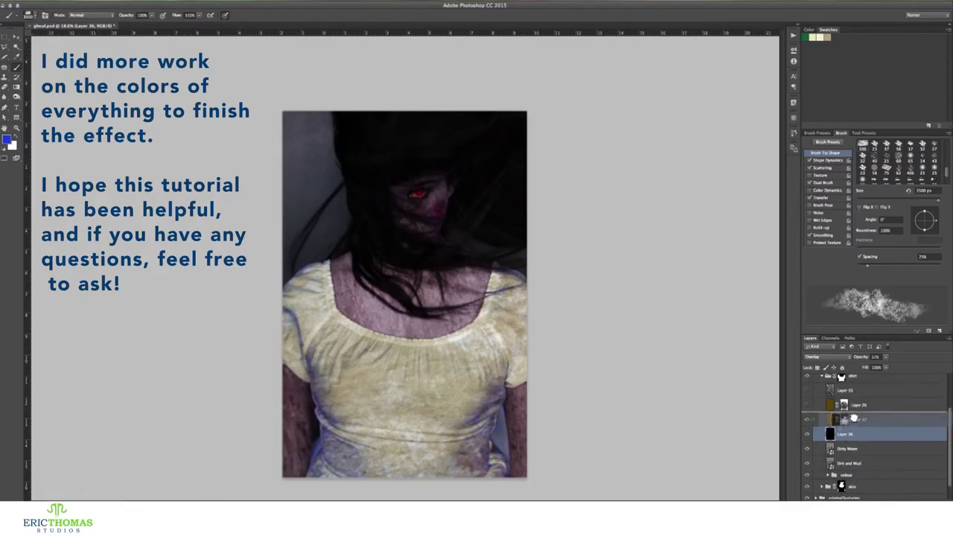
pyautogui.moveTo(847, 422); pyautogui.dragTo(850, 406)
pyautogui.moveTo(860, 358); pyautogui.dragTo(864, 359)
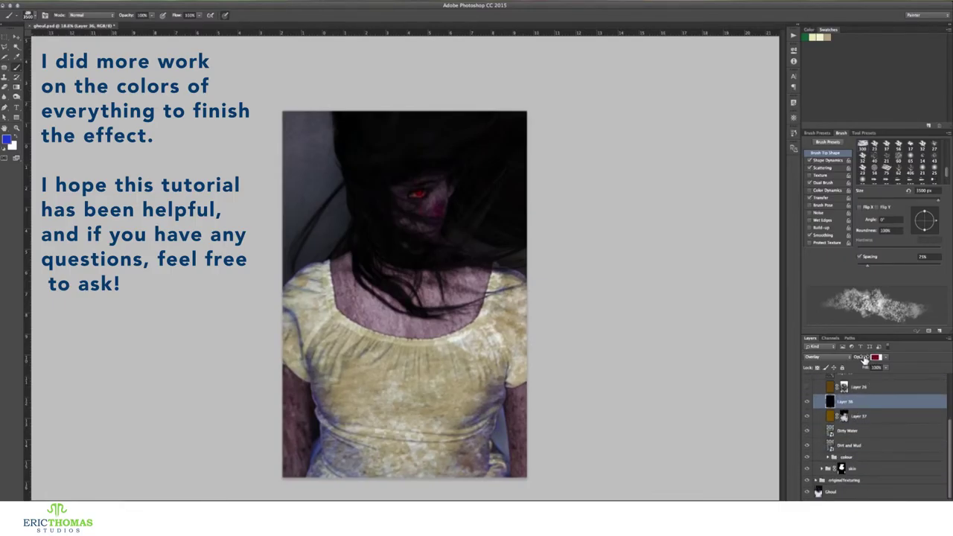
# - Paint black and white strokes on Layer 37's mask with a 1000 px brush at 50% opacity
pyautogui.click(844, 416)
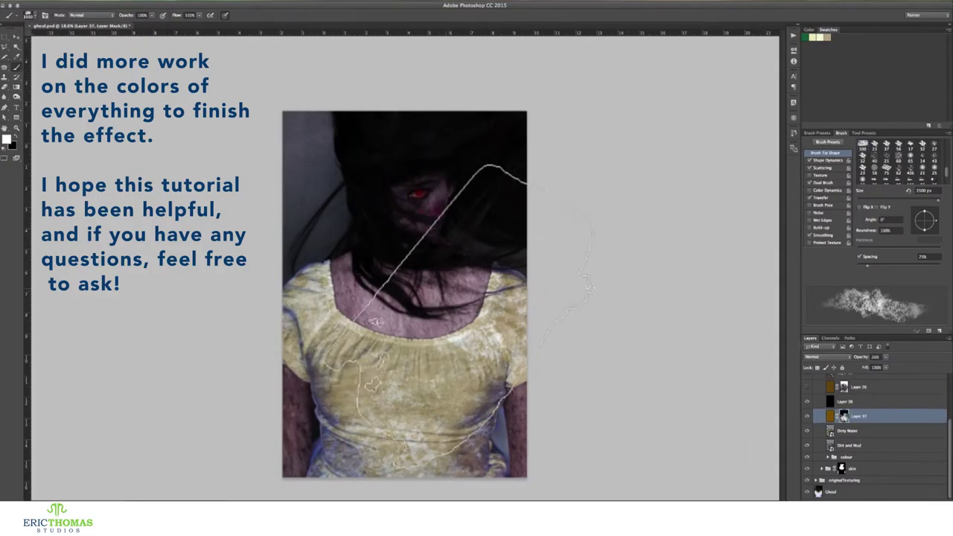
pyautogui.press('x')
pyautogui.press('[')
pyautogui.press('[')
pyautogui.press('[')
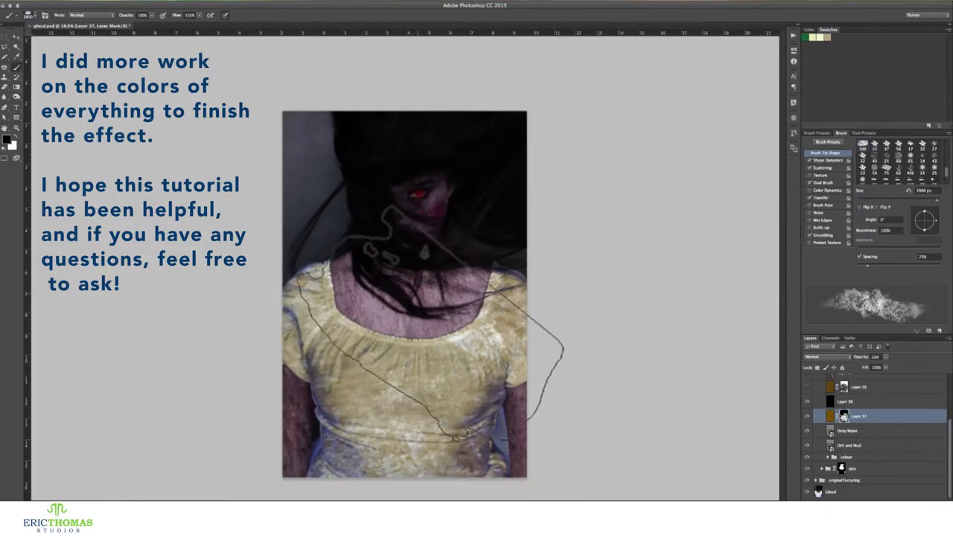
pyautogui.moveTo(476, 447); pyautogui.dragTo(365, 387)
pyautogui.press('x')
pyautogui.press('5')
# - Select the Dirt and Mud layer inside the skin group
pyautogui.scroll(2, 872, 432)
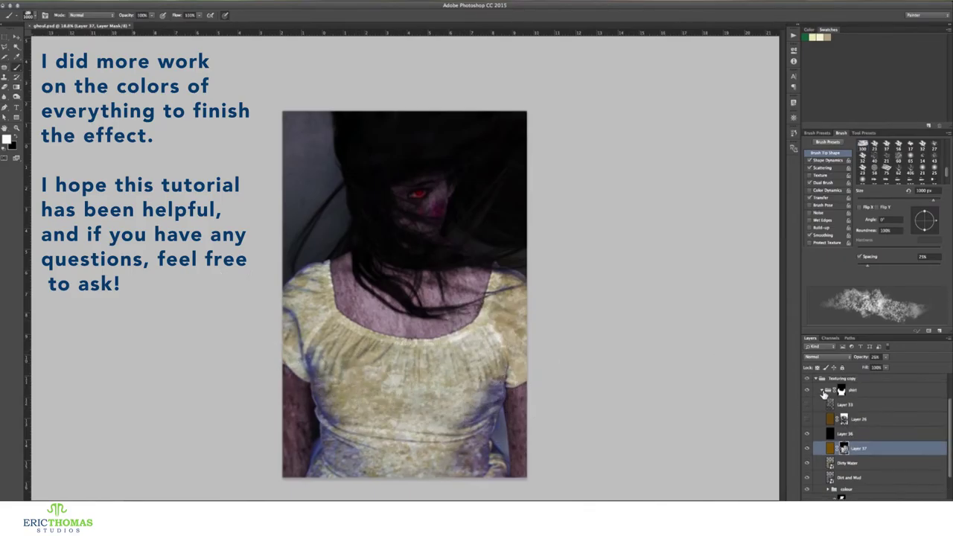
pyautogui.click(849, 410)
pyautogui.click(848, 454)
pyautogui.hotkey('alt', '[')
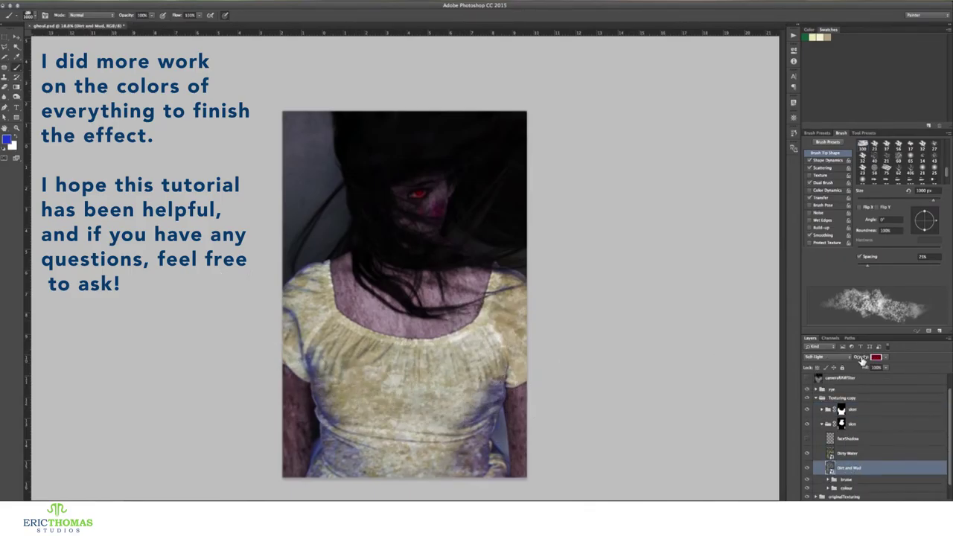